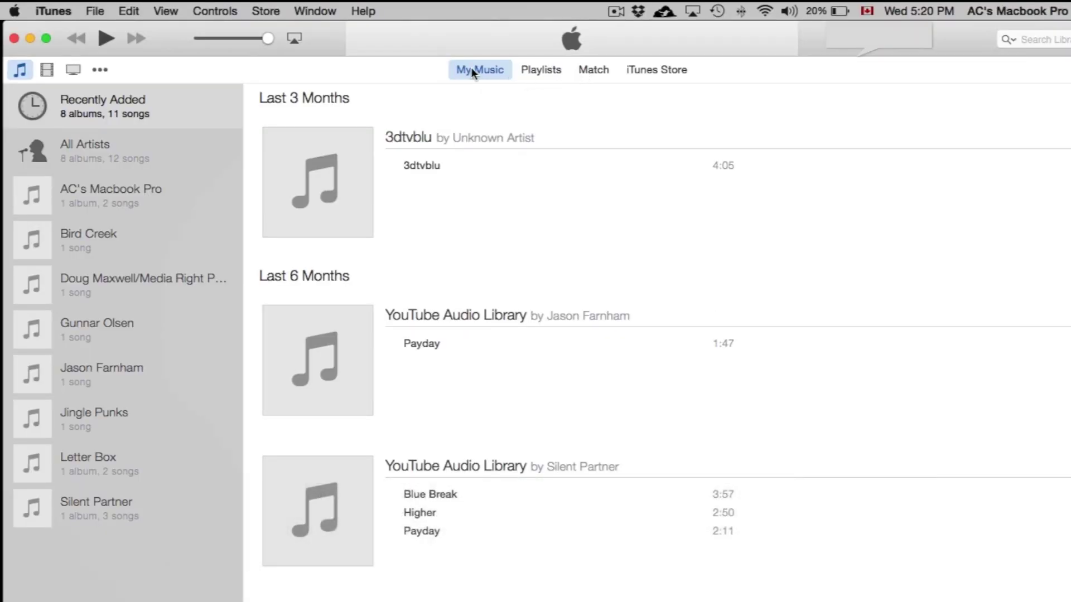
# Choose Turn On Home Sharing from the File > Home Sharing menu.
pyautogui.click(57, 9)
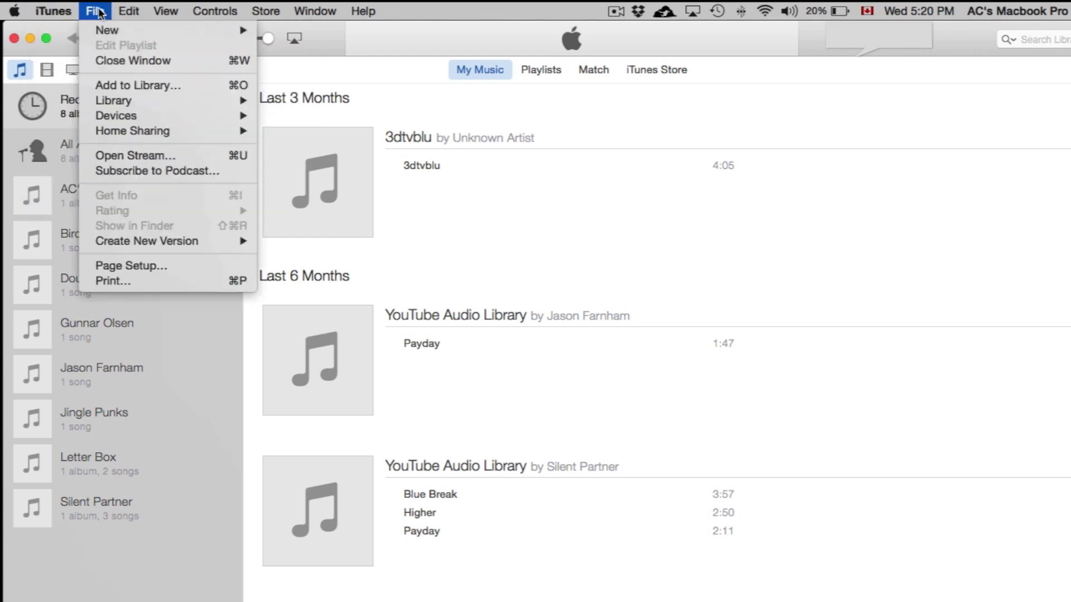
pyautogui.moveTo(132, 131)
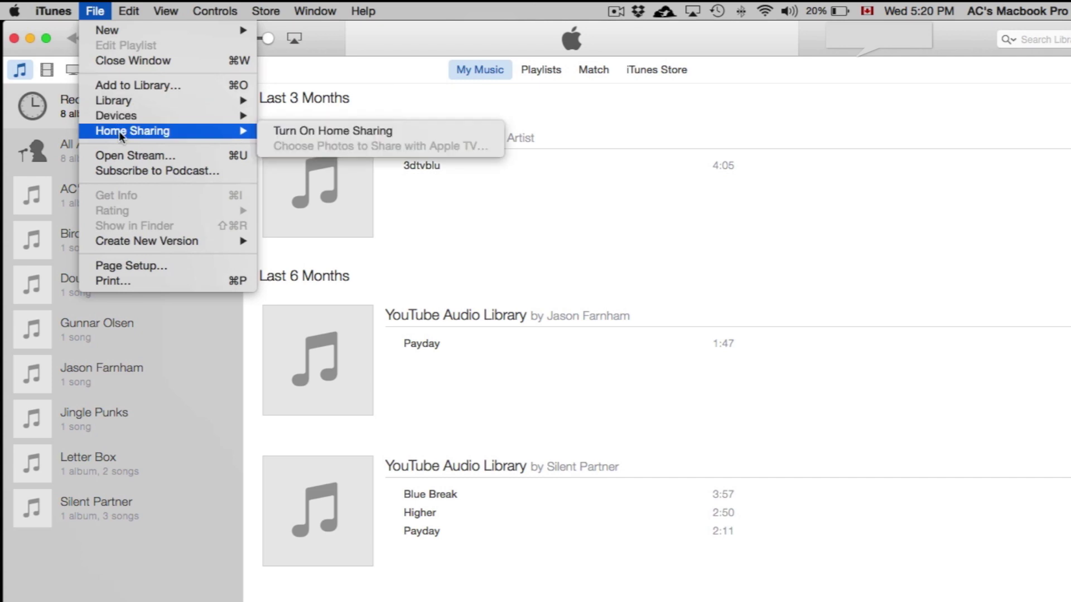
pyautogui.click(314, 131)
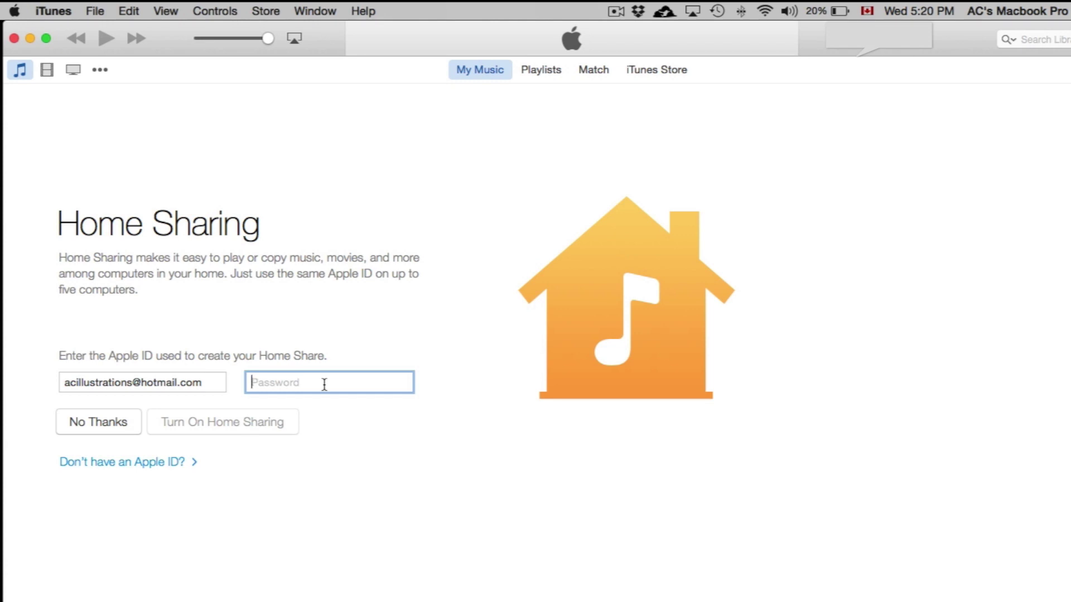
pyautogui.write('•')
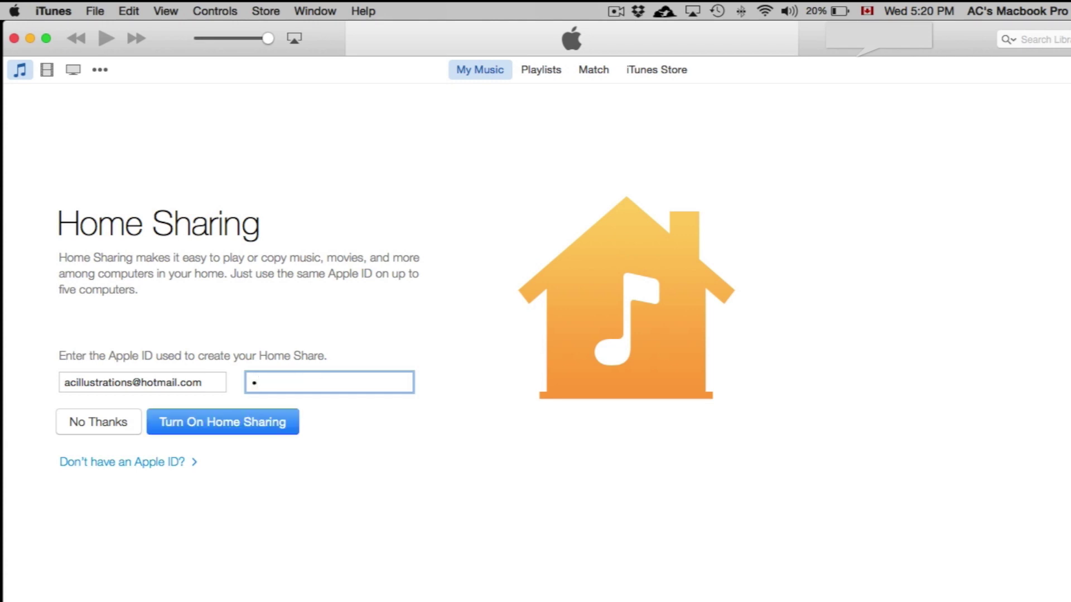
pyautogui.write('•••••••••')
# Submit the Apple ID credentials to switch Home Sharing on.
pyautogui.click(198, 424)
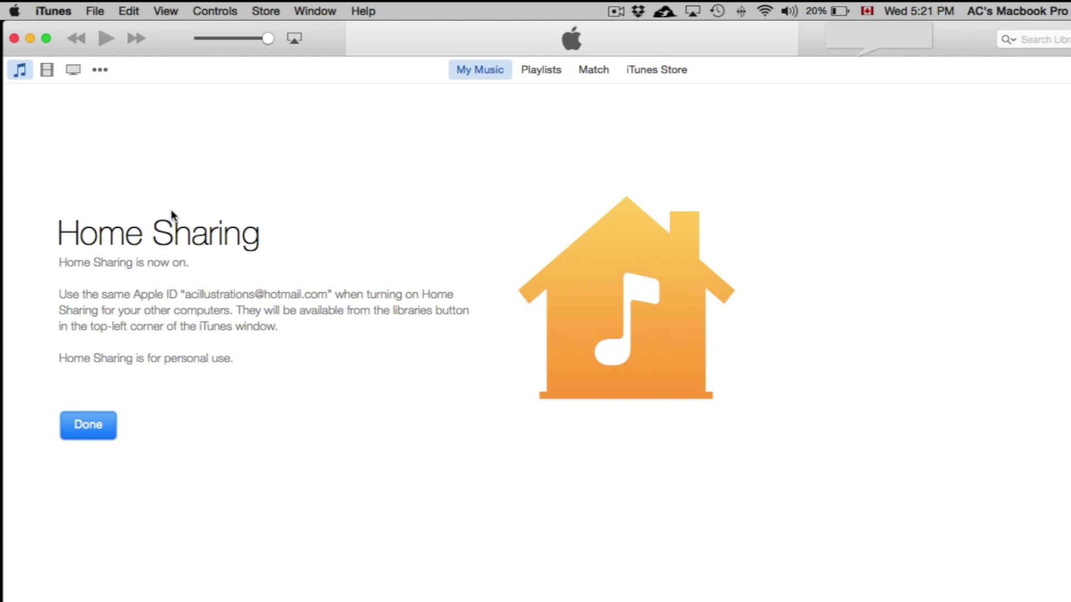
# Dismiss the Home Sharing confirmation with Done to return to the library.
pyautogui.click(80, 428)
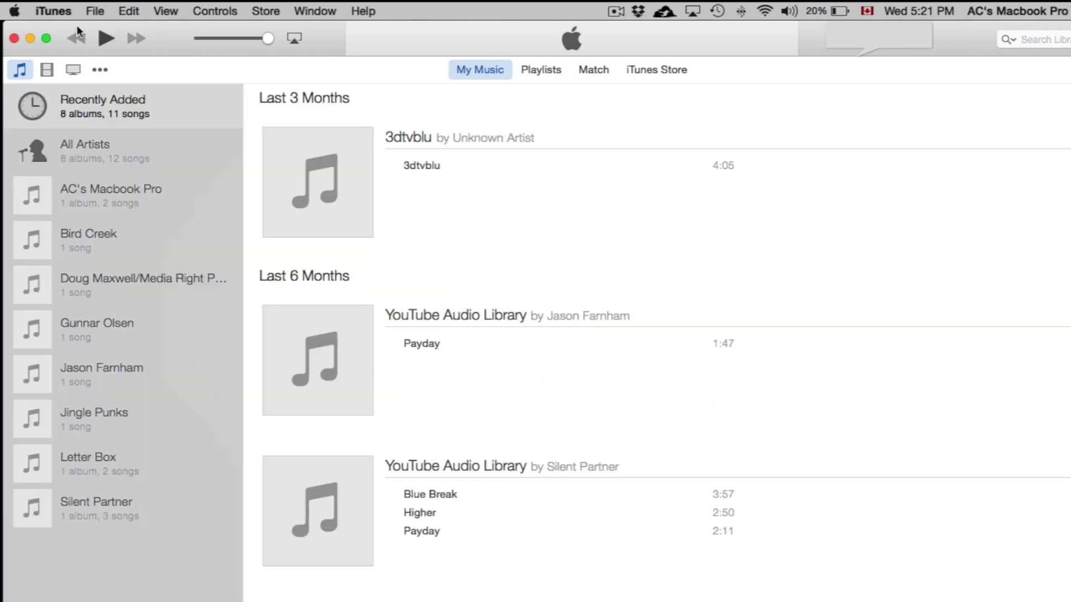